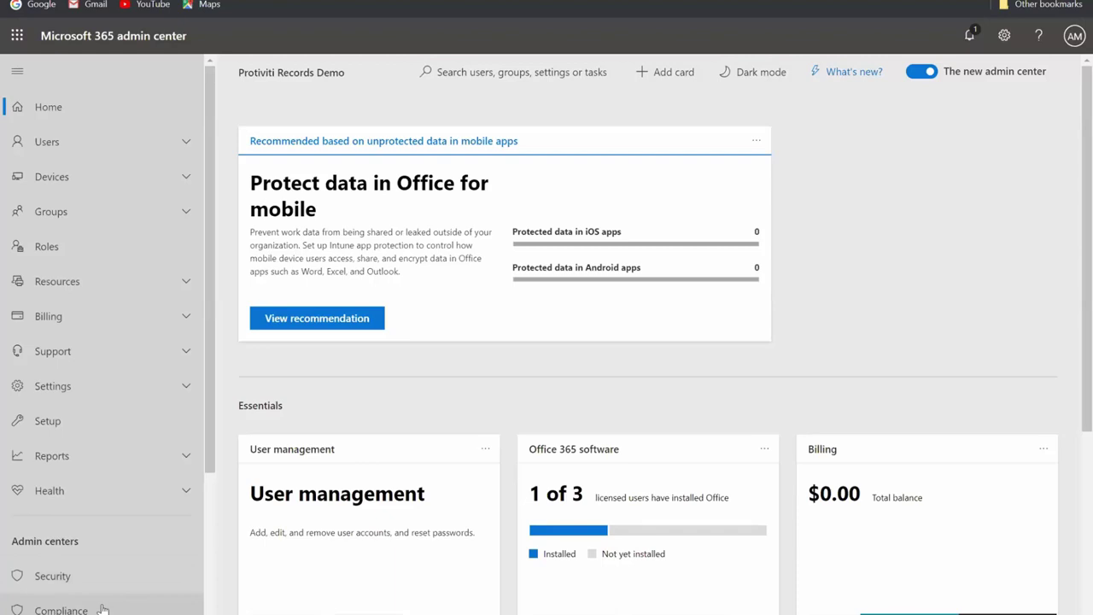
Open the Microsoft 365 compliance center and look over the cards on its home page
{"action": "left_click", "coordinate": [103, 609]}
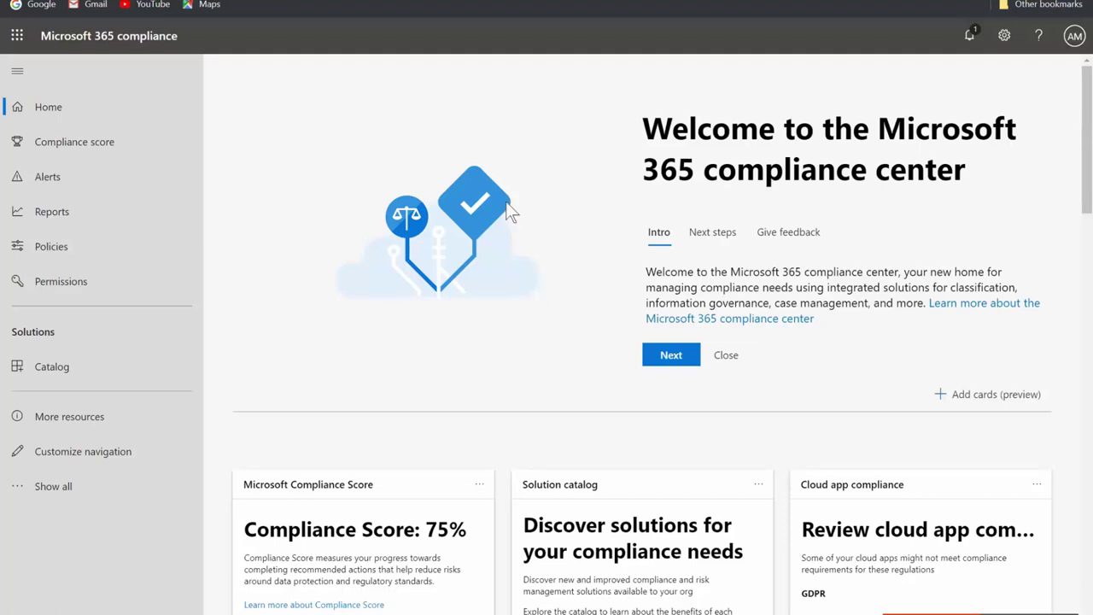
{"action": "scroll", "coordinate": [308, 347], "scroll_direction": "down", "scroll_amount": 5}
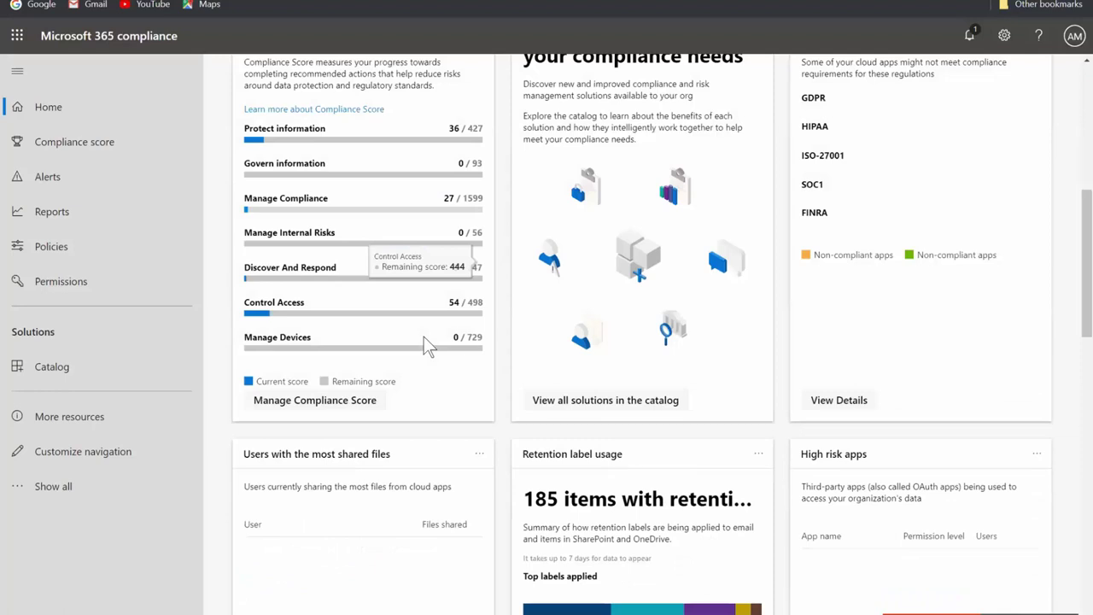
{"action": "scroll", "coordinate": [489, 325], "scroll_direction": "down", "scroll_amount": 1}
{"action": "scroll", "coordinate": [489, 323], "scroll_direction": "up", "scroll_amount": 7}
{"action": "scroll", "coordinate": [488, 323], "scroll_direction": "down", "scroll_amount": 1}
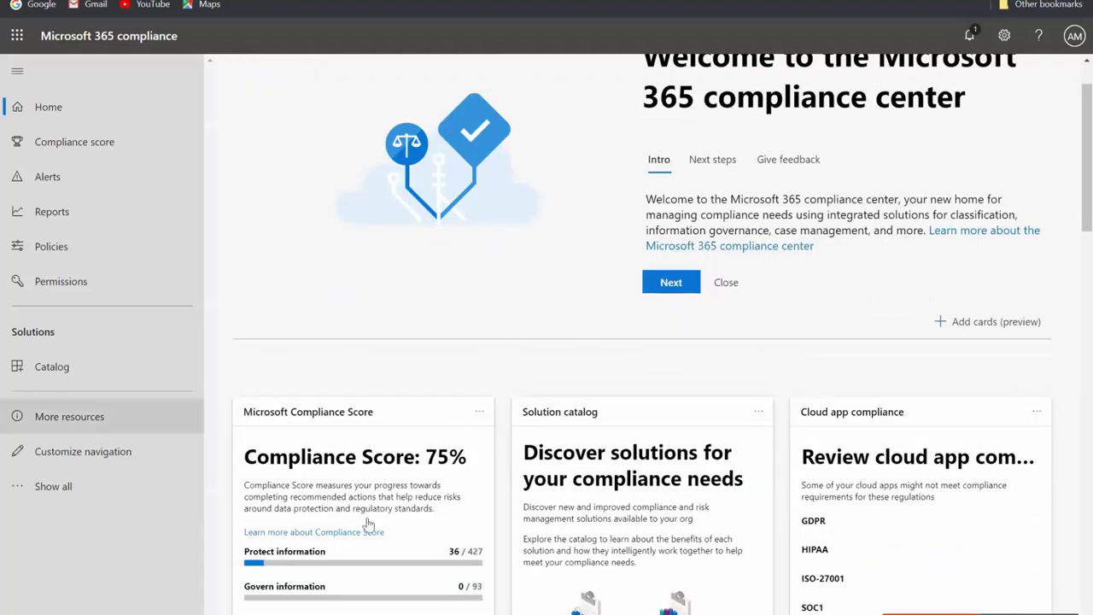
{"action": "scroll", "coordinate": [496, 420], "scroll_direction": "down", "scroll_amount": 2}
{"action": "scroll", "coordinate": [504, 410], "scroll_direction": "up", "scroll_amount": 3}
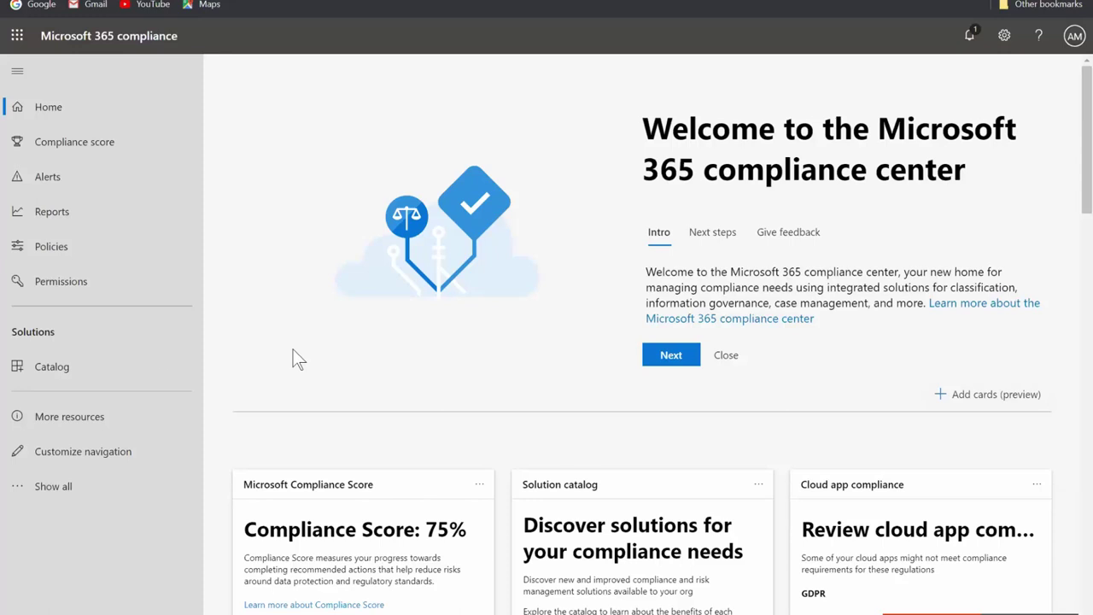
Open the solution catalog and review the information protection, insider risk management, and discovery and response sections
{"action": "left_click", "coordinate": [73, 369]}
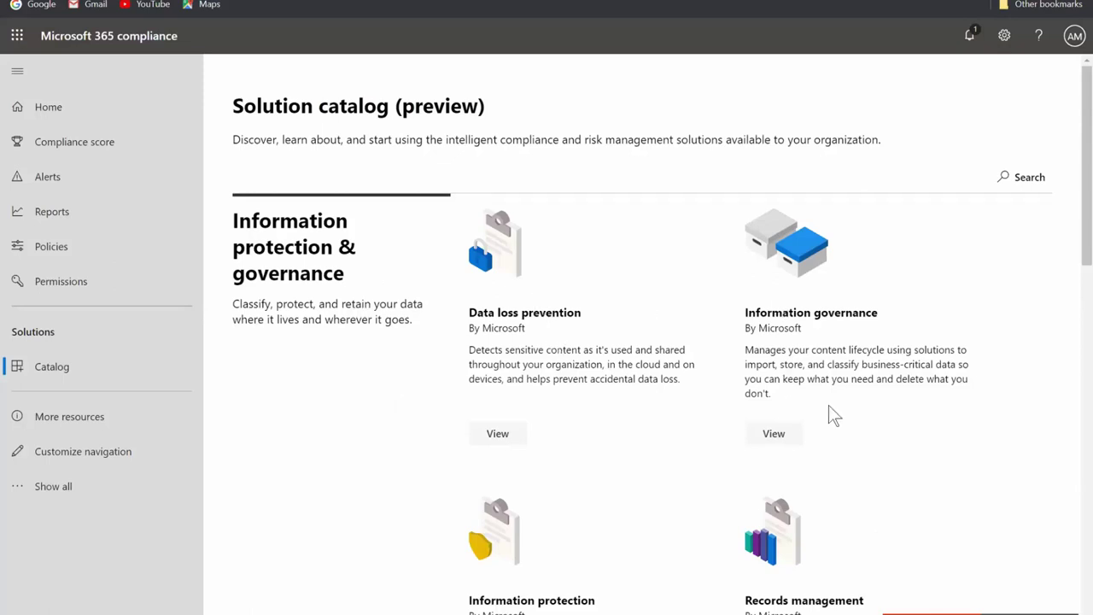
{"action": "scroll", "coordinate": [1056, 359], "scroll_direction": "down", "scroll_amount": 2}
{"action": "scroll", "coordinate": [1057, 359], "scroll_direction": "down", "scroll_amount": 2}
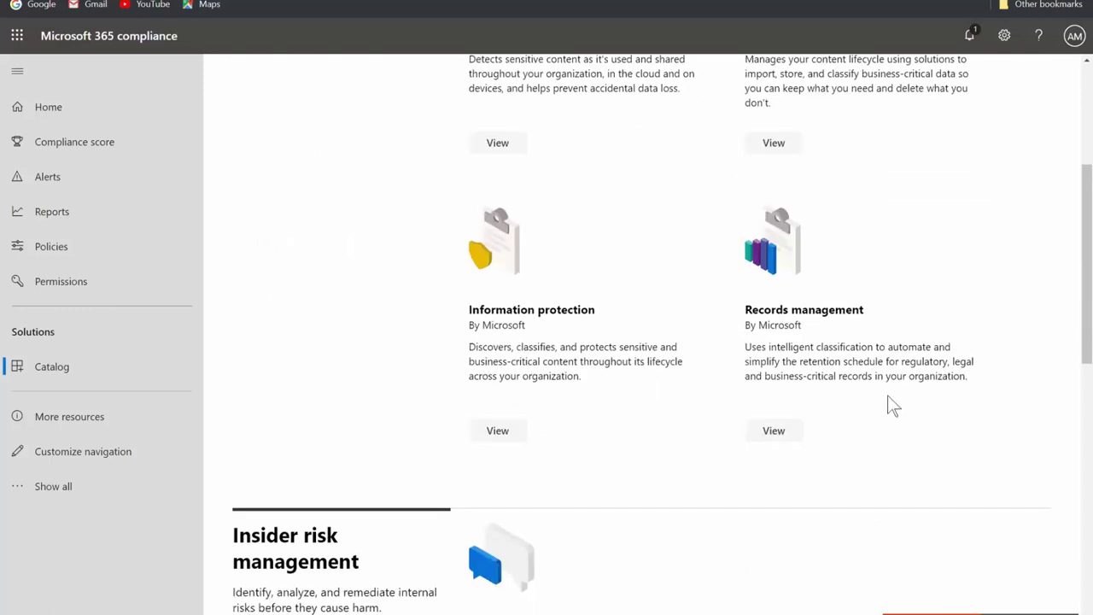
{"action": "scroll", "coordinate": [725, 298], "scroll_direction": "down", "scroll_amount": 1}
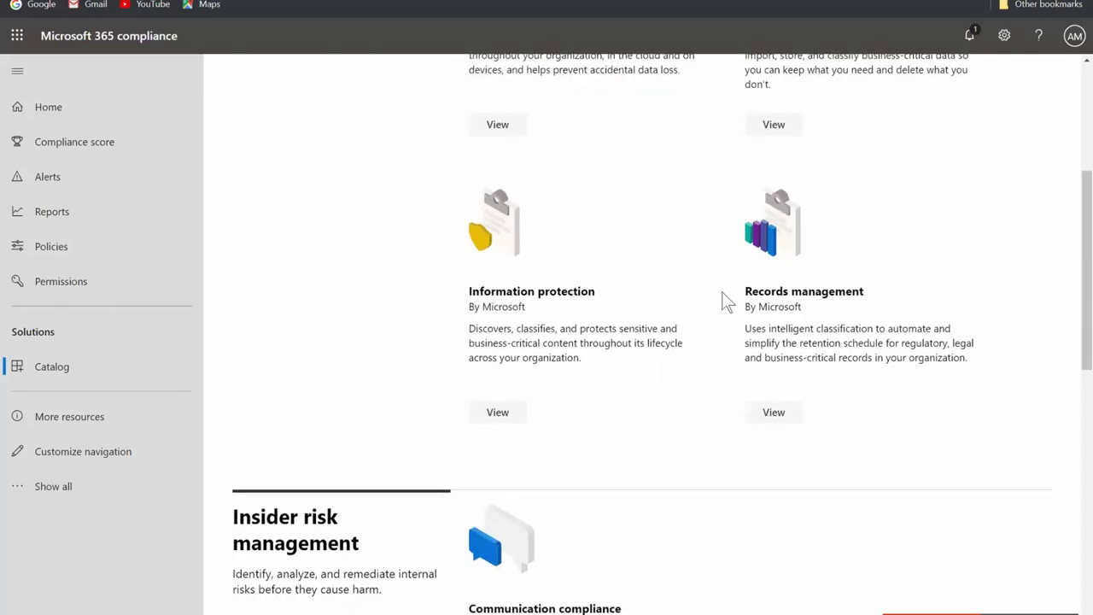
{"action": "scroll", "coordinate": [483, 170], "scroll_direction": "down", "scroll_amount": 5}
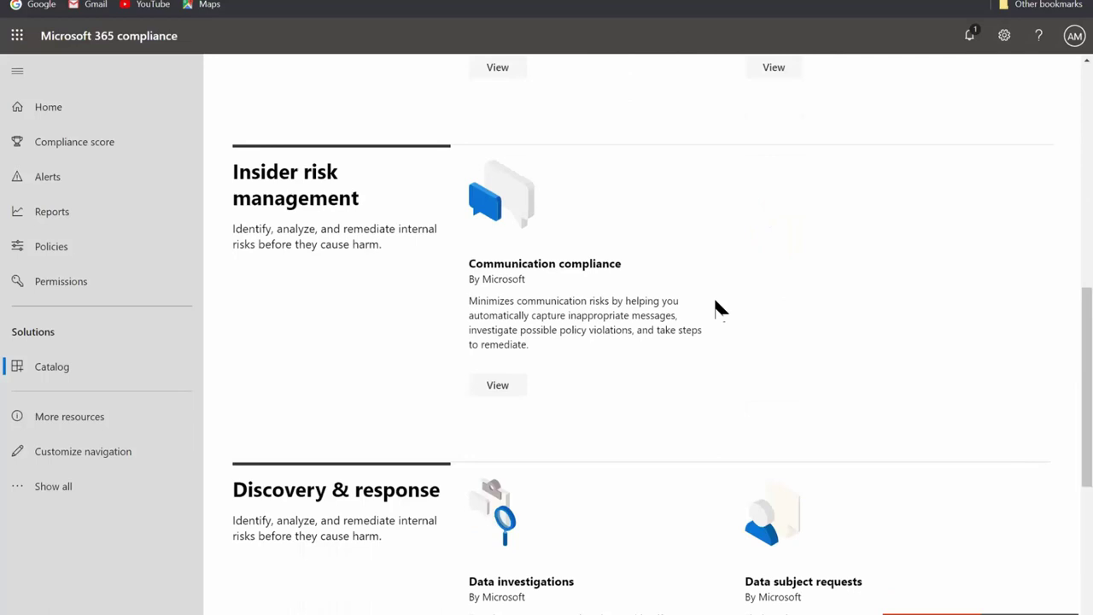
{"action": "scroll", "coordinate": [757, 303], "scroll_direction": "down", "scroll_amount": 3}
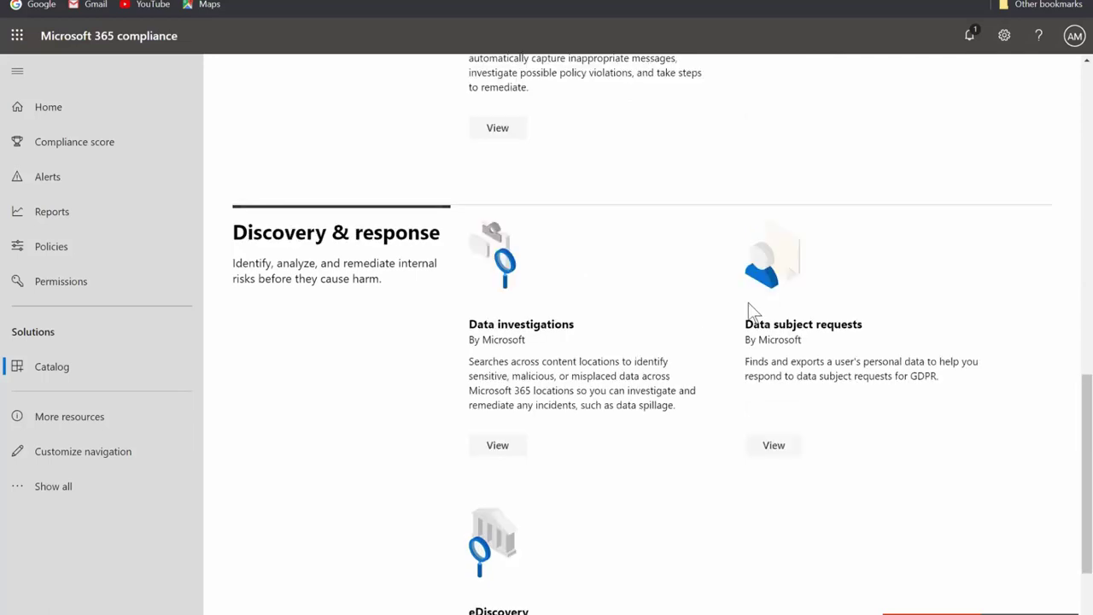
{"action": "scroll", "coordinate": [722, 269], "scroll_direction": "up", "scroll_amount": 6}
{"action": "scroll", "coordinate": [717, 267], "scroll_direction": "up", "scroll_amount": 4}
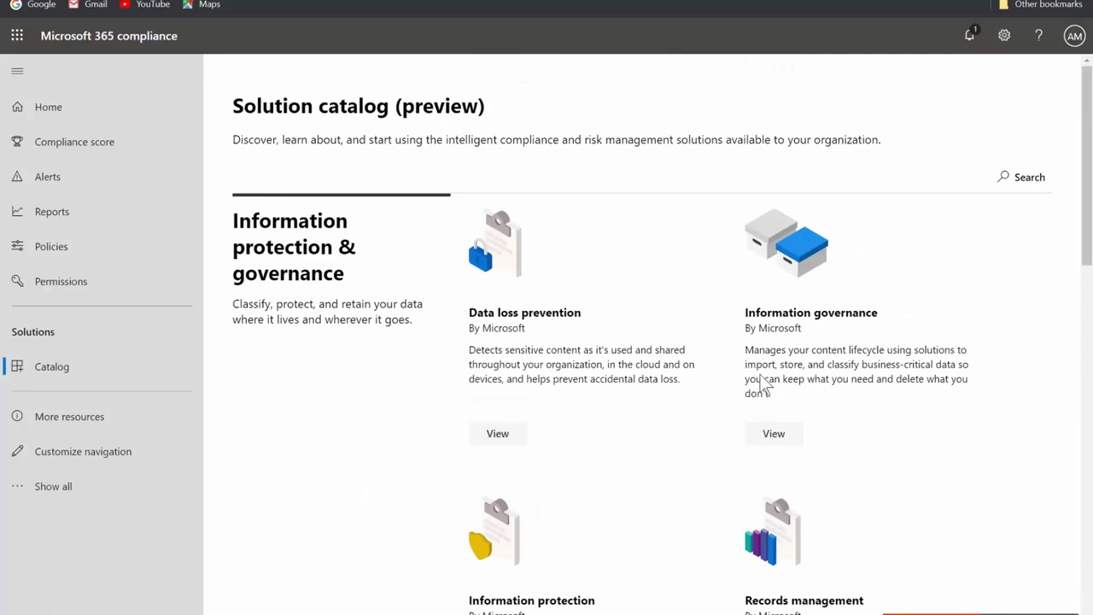
View the Information protection solution in the catalog and read its overview, requirements and video sections
{"action": "scroll", "coordinate": [689, 404], "scroll_direction": "down", "scroll_amount": 2}
{"action": "scroll", "coordinate": [689, 403], "scroll_direction": "down", "scroll_amount": 2}
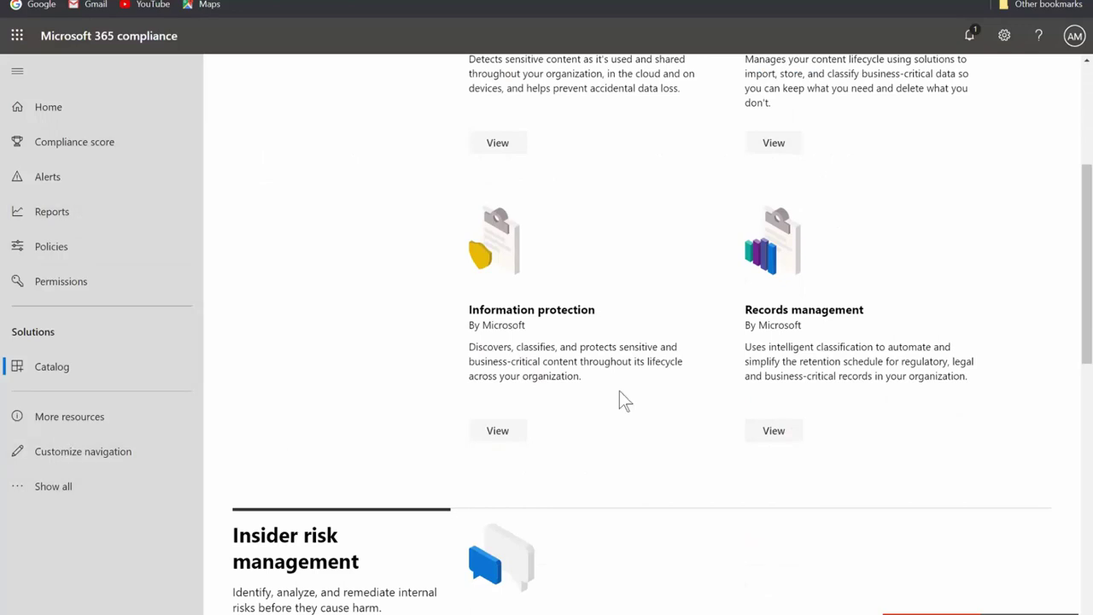
{"action": "left_click", "coordinate": [498, 430]}
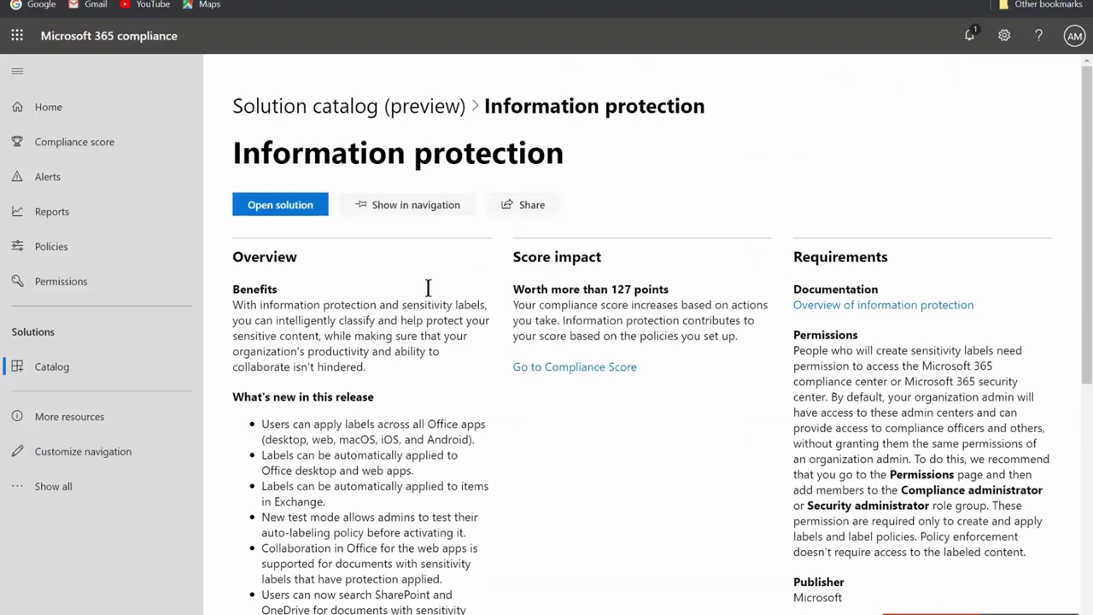
{"action": "scroll", "coordinate": [392, 305], "scroll_direction": "down", "scroll_amount": 1}
{"action": "scroll", "coordinate": [394, 306], "scroll_direction": "down", "scroll_amount": 5}
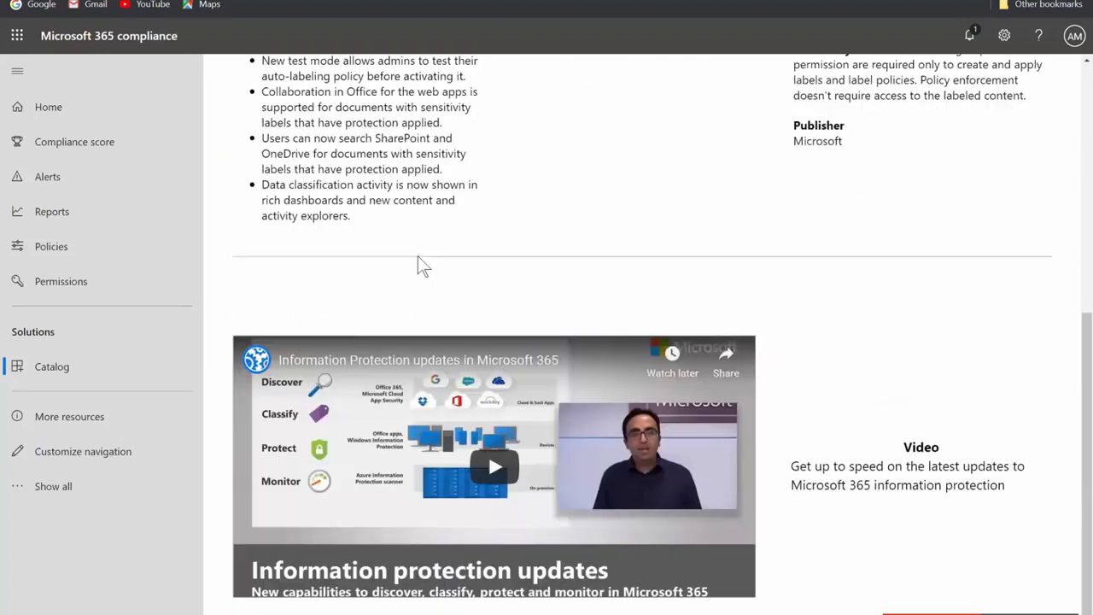
{"action": "scroll", "coordinate": [418, 264], "scroll_direction": "up", "scroll_amount": 3}
{"action": "scroll", "coordinate": [418, 264], "scroll_direction": "up", "scroll_amount": 2}
{"action": "scroll", "coordinate": [415, 256], "scroll_direction": "down", "scroll_amount": 3}
{"action": "scroll", "coordinate": [419, 211], "scroll_direction": "up", "scroll_amount": 5}
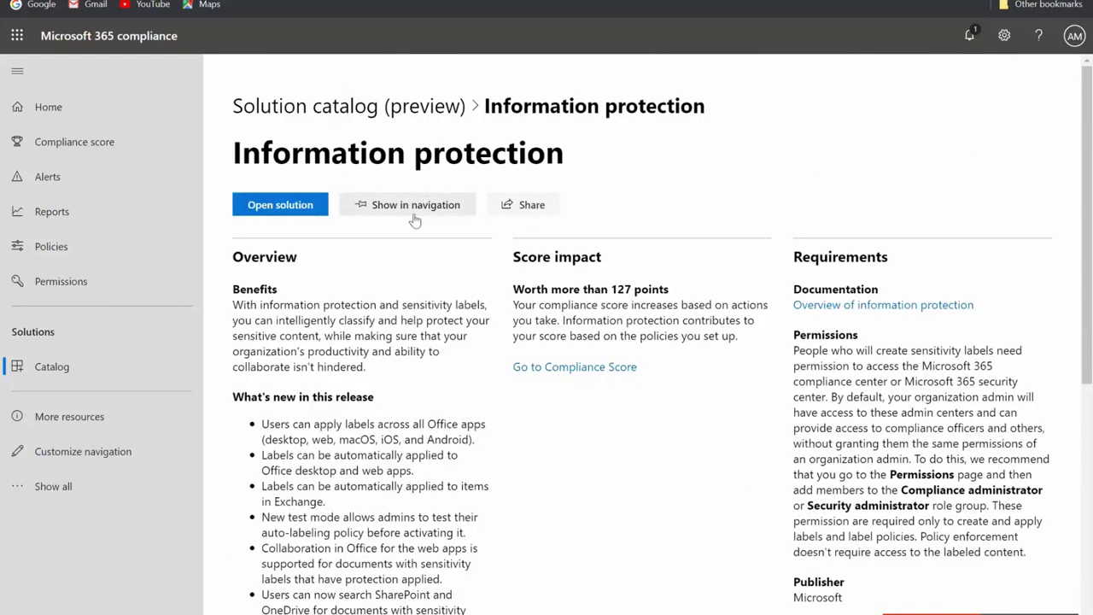
Add Information protection to the navigation and open it from there
{"action": "left_click", "coordinate": [410, 207]}
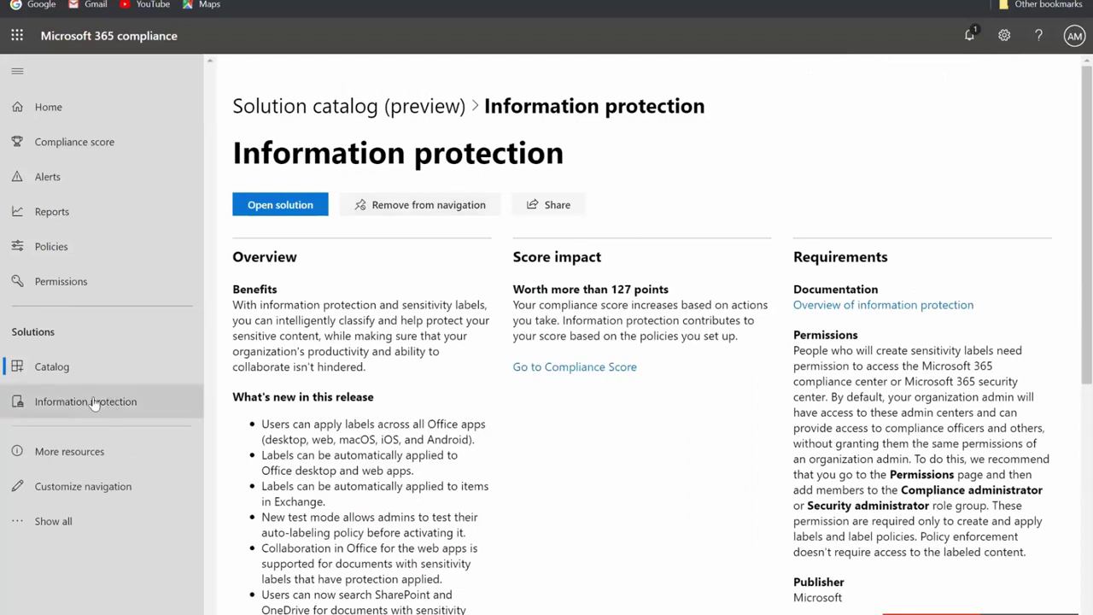
{"action": "left_click", "coordinate": [94, 403]}
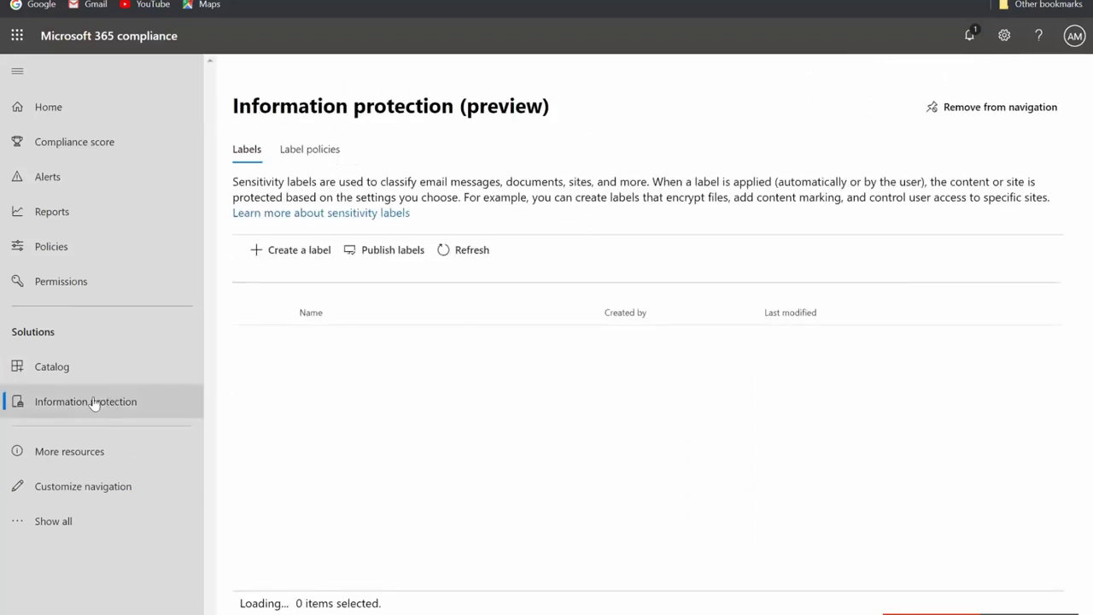
Return to the solution catalog, view the Information protection entry and open the solution from its details page
{"action": "left_click", "coordinate": [61, 368]}
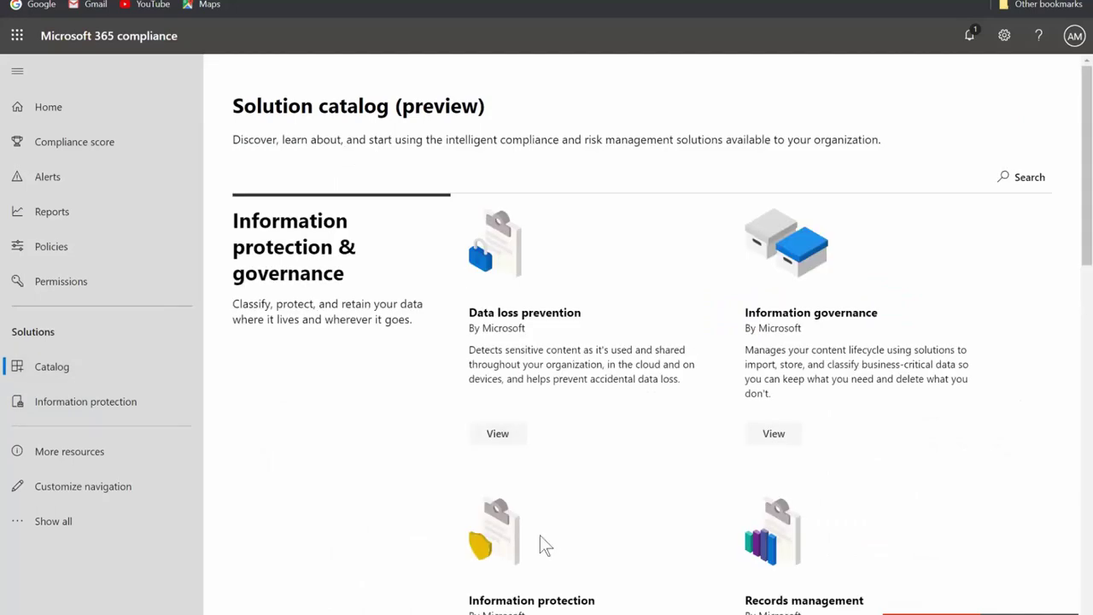
{"action": "scroll", "coordinate": [538, 546], "scroll_direction": "down", "scroll_amount": 2}
{"action": "left_click", "coordinate": [506, 579]}
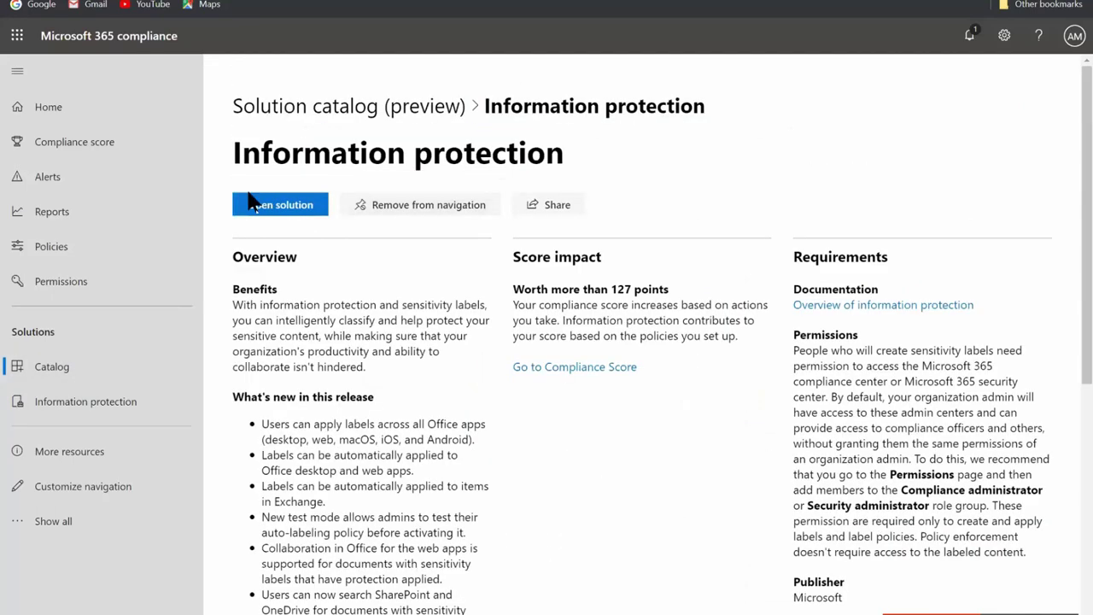
{"action": "left_click", "coordinate": [281, 210]}
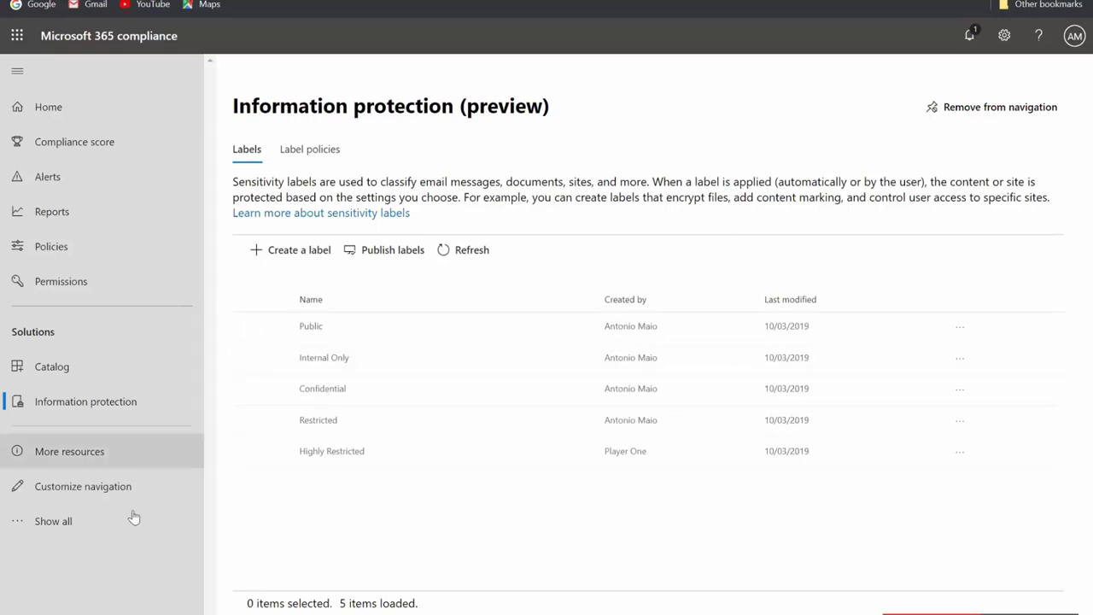
Expand the navigation to show all compliance solutions and look through the full list
{"action": "left_click", "coordinate": [72, 523]}
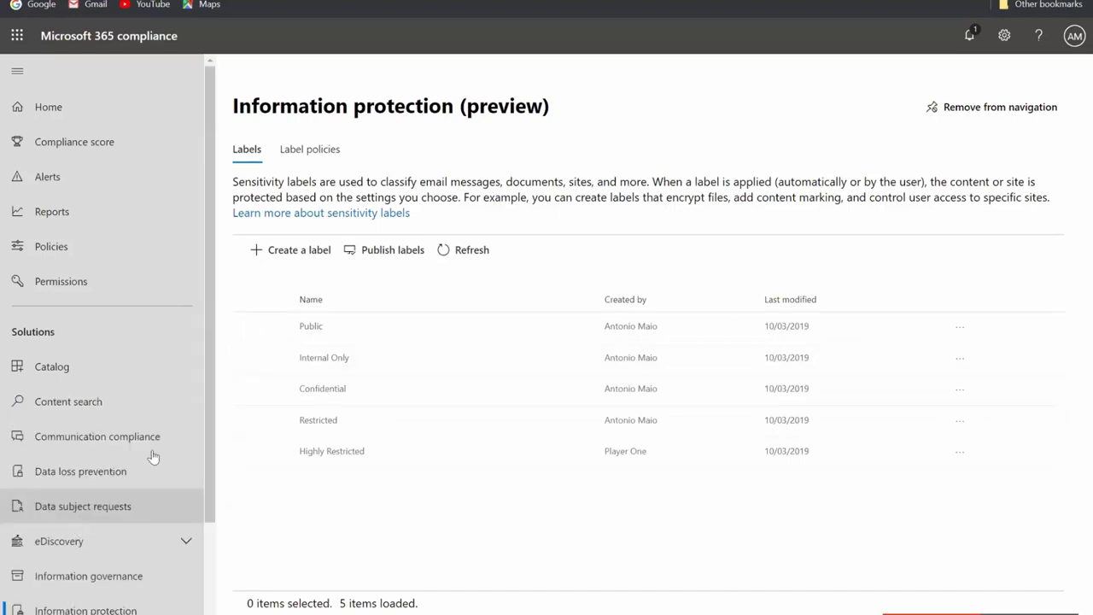
{"action": "left_click", "coordinate": [108, 359]}
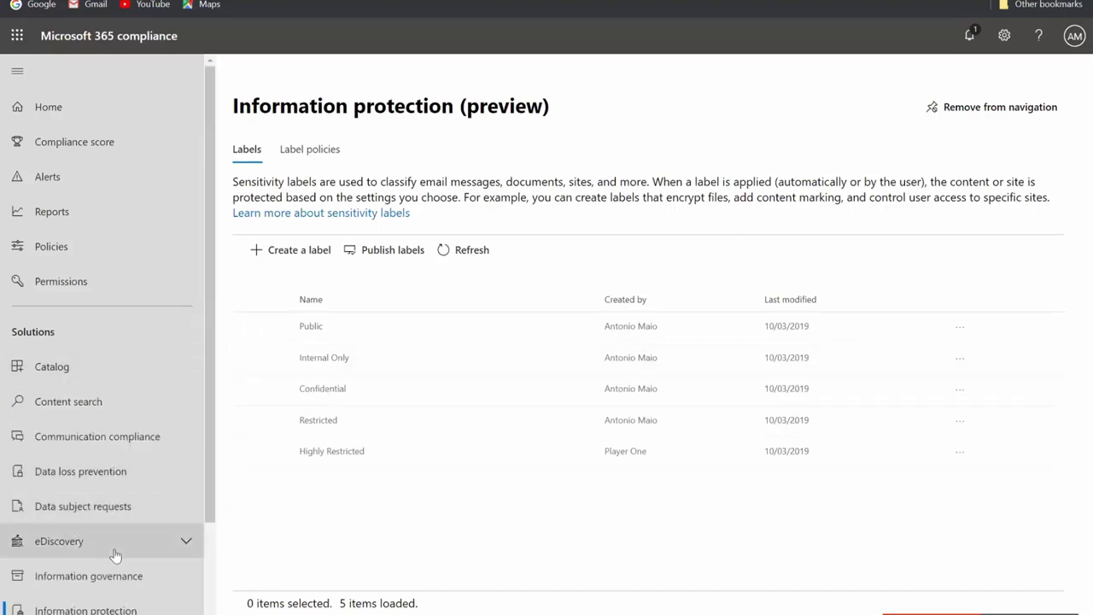
{"action": "scroll", "coordinate": [112, 555], "scroll_direction": "down", "scroll_amount": 3}
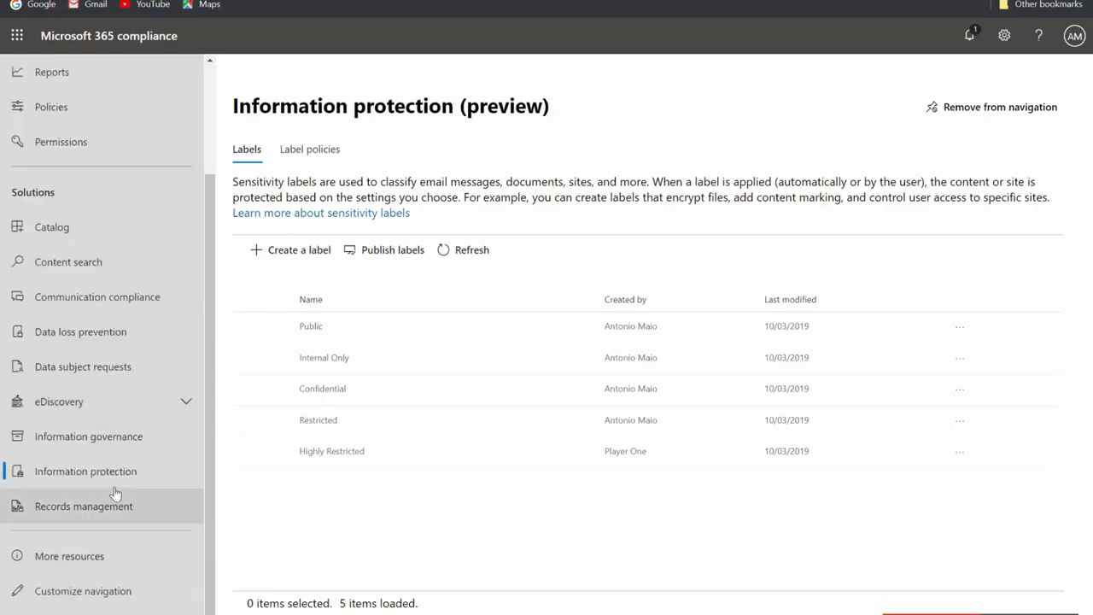
Go back to the solution catalog and skim the listed solutions again
{"action": "left_click", "coordinate": [61, 227]}
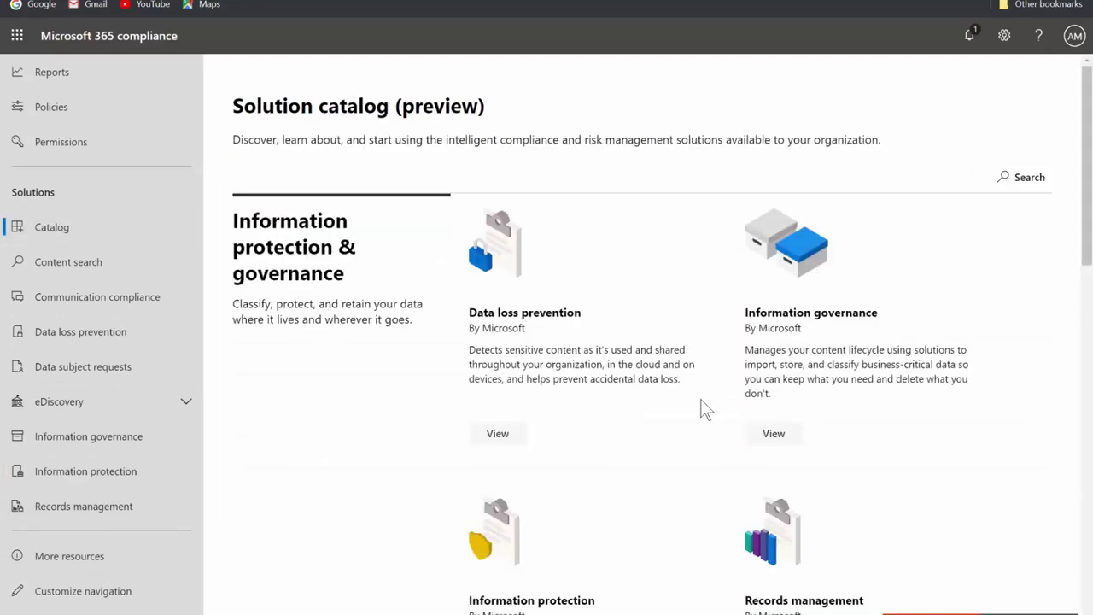
{"action": "scroll", "coordinate": [697, 393], "scroll_direction": "down", "scroll_amount": 5}
{"action": "scroll", "coordinate": [697, 391], "scroll_direction": "up", "scroll_amount": 5}
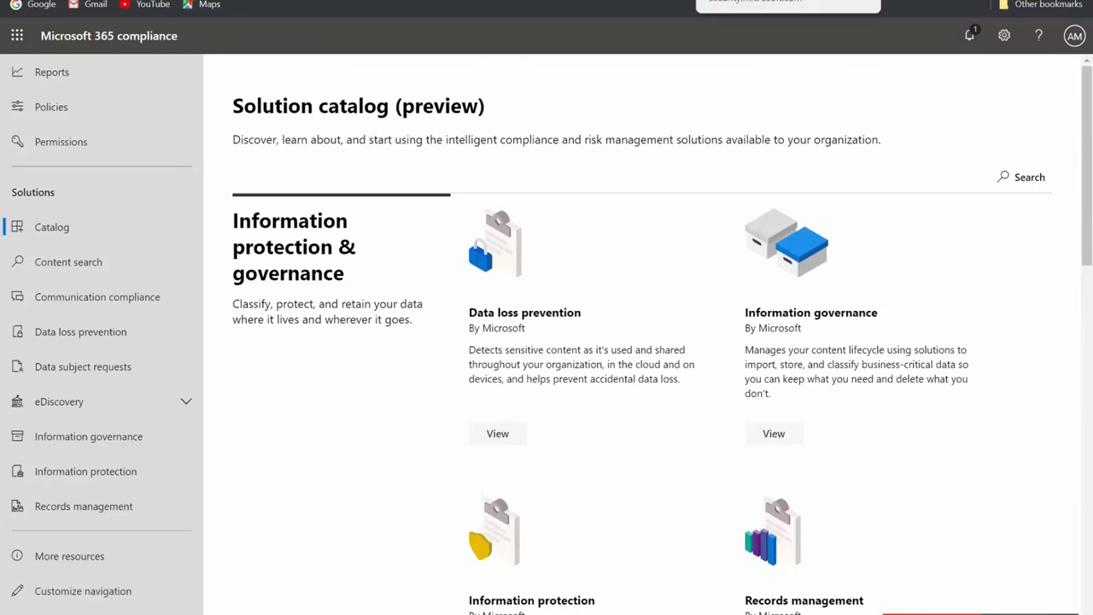
Switch to the Microsoft 365 security center and show the sensitivity labels under Classification
{"action": "left_click", "coordinate": [788, 2]}
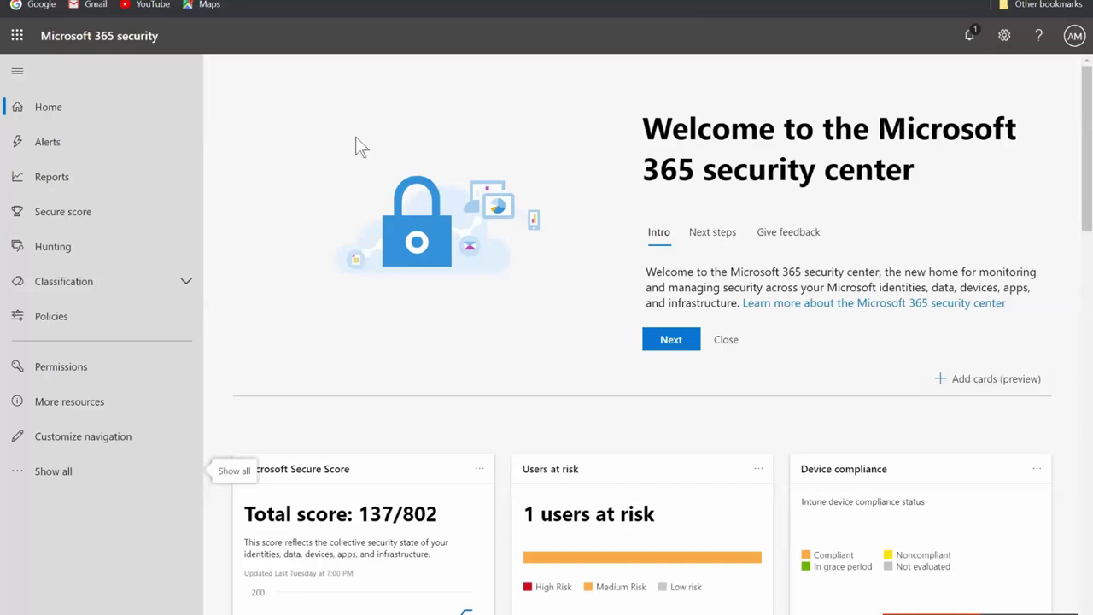
{"action": "left_click", "coordinate": [181, 289]}
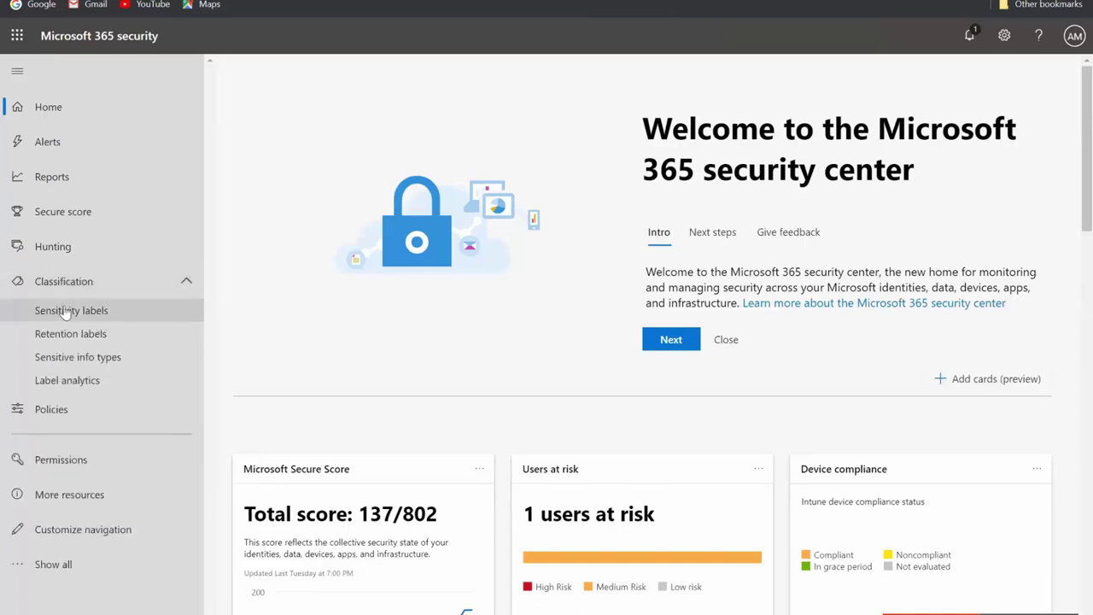
{"action": "left_click", "coordinate": [66, 312]}
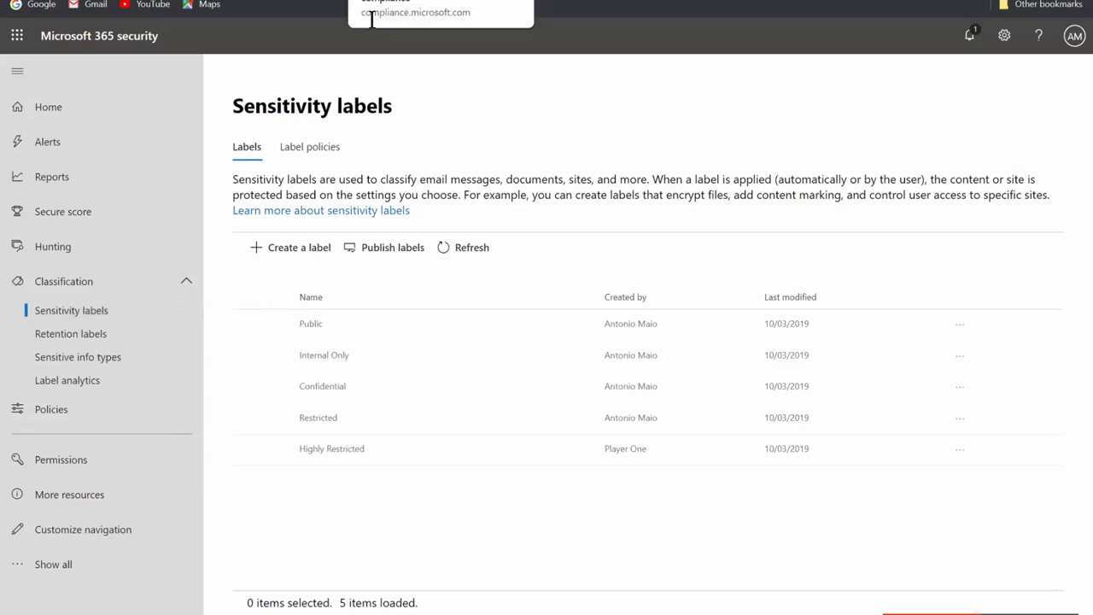
Switch back to the Microsoft 365 compliance center and open the Information protection labels
{"action": "left_click", "coordinate": [371, 19]}
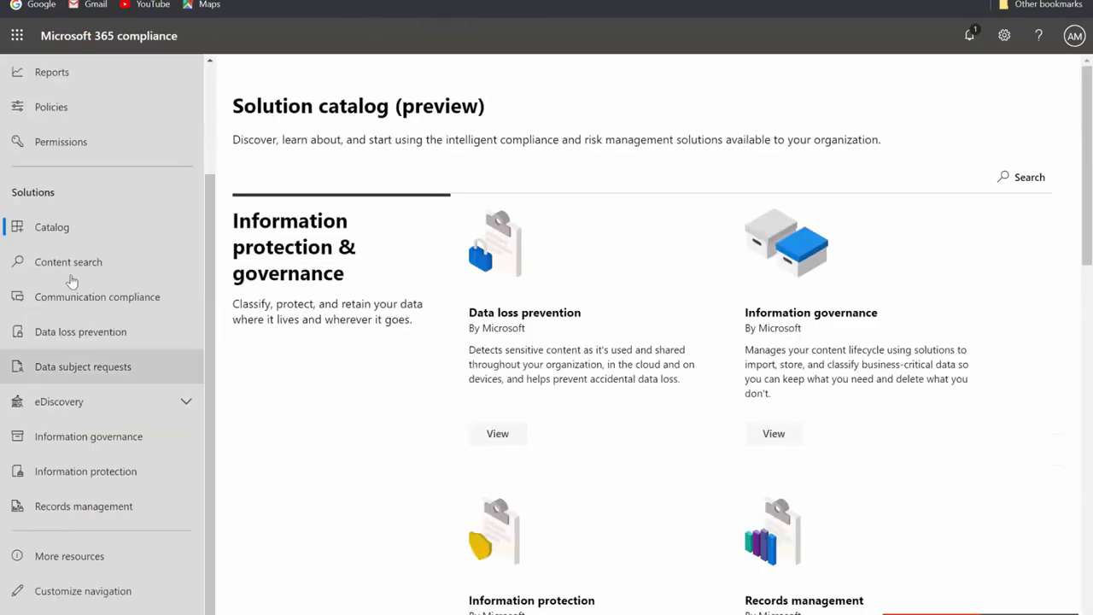
{"action": "left_click", "coordinate": [87, 478]}
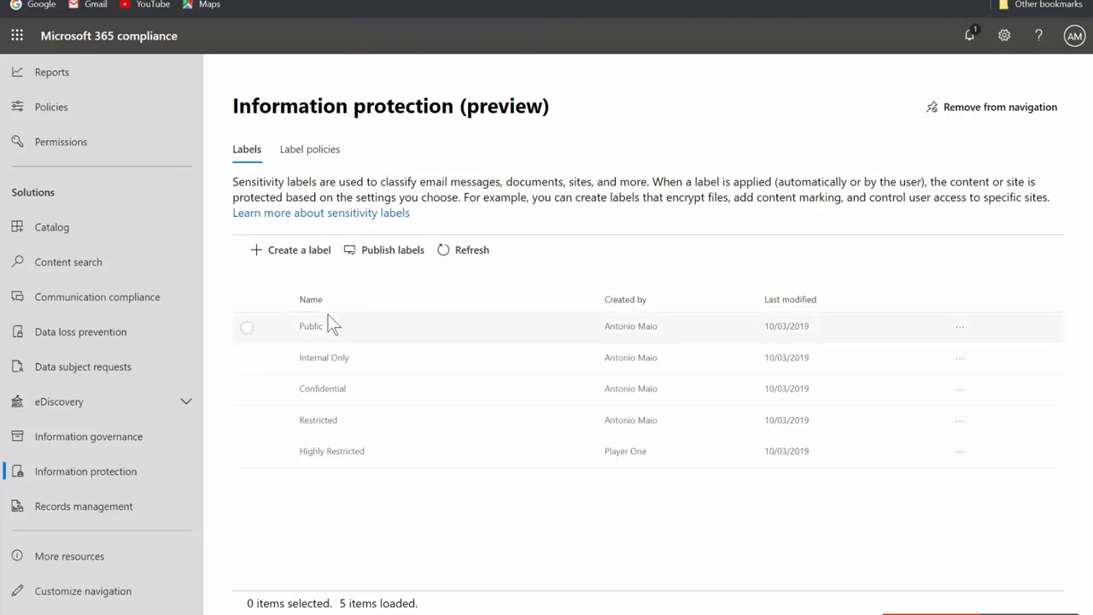
{"action": "left_click", "coordinate": [310, 254]}
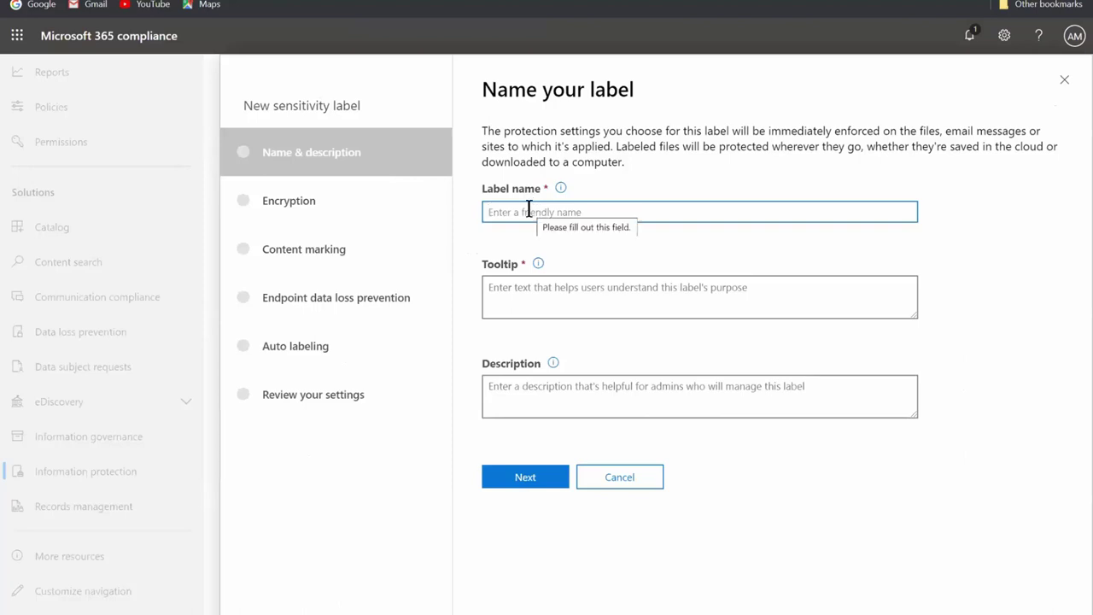
{"action": "left_click", "coordinate": [541, 267]}
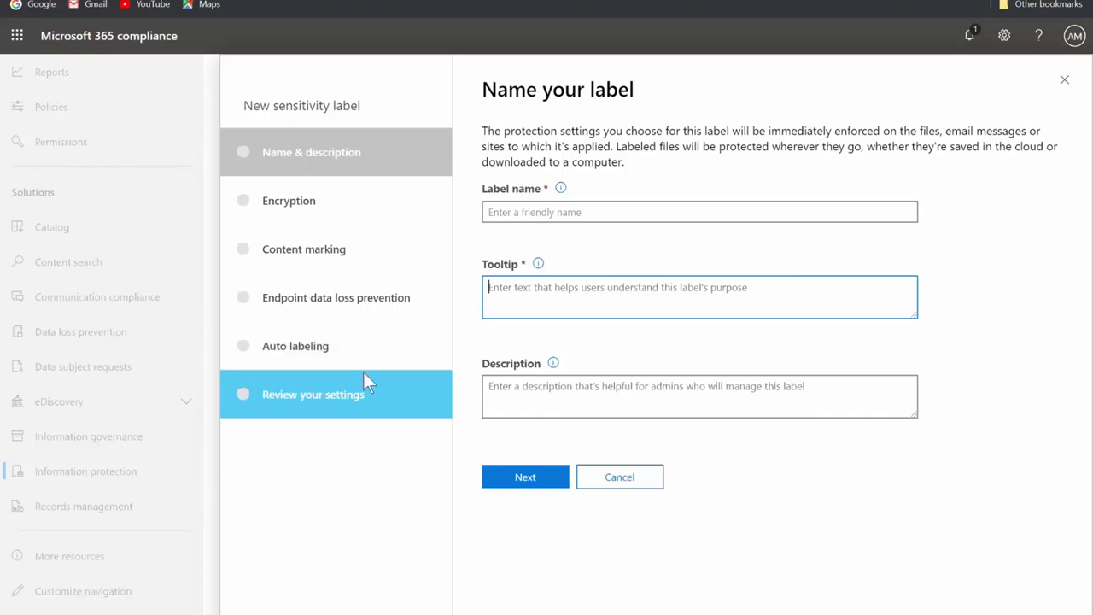
{"action": "left_click", "coordinate": [653, 492]}
{"action": "left_click", "coordinate": [666, 365]}
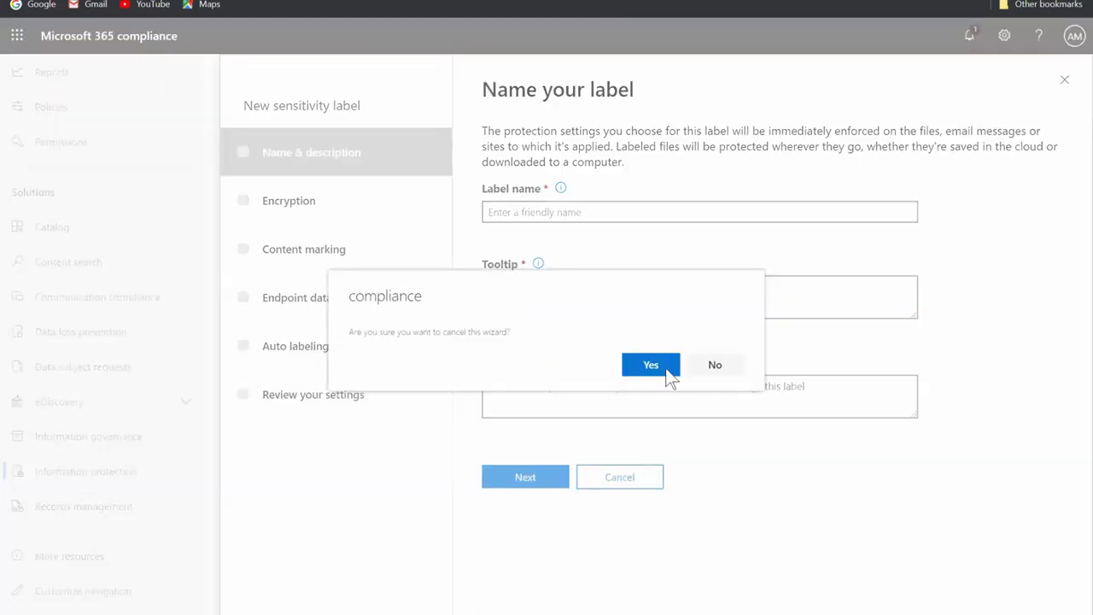